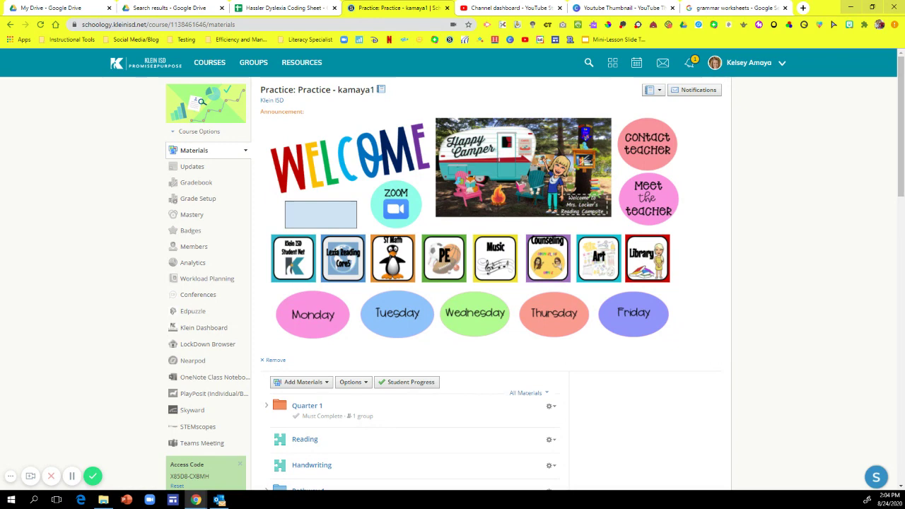
Create a new course assessment named Grammar Worksheet with the category set to Ungraded
scroll(202, 370, down, 3)
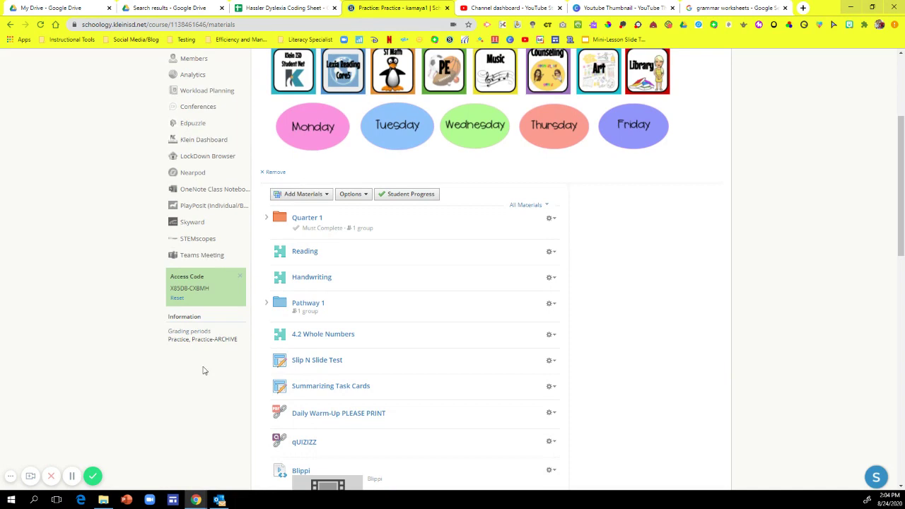
click(326, 195)
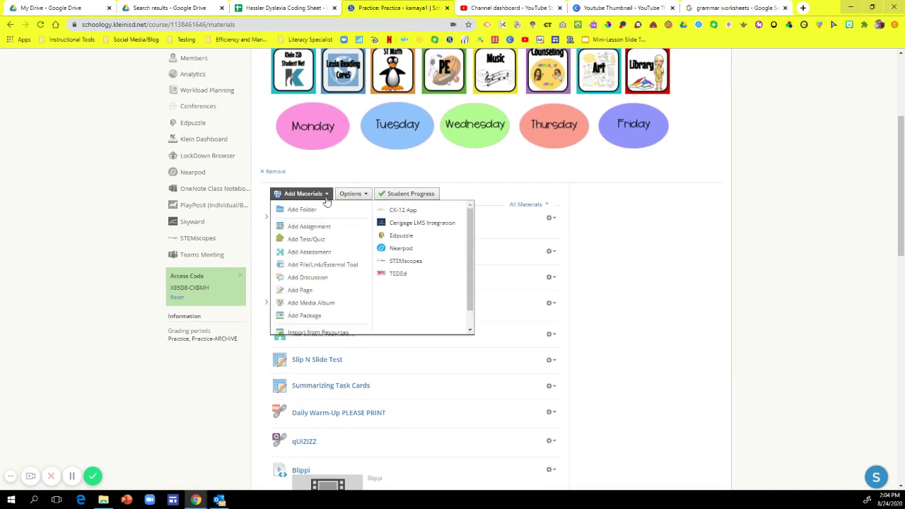
click(320, 253)
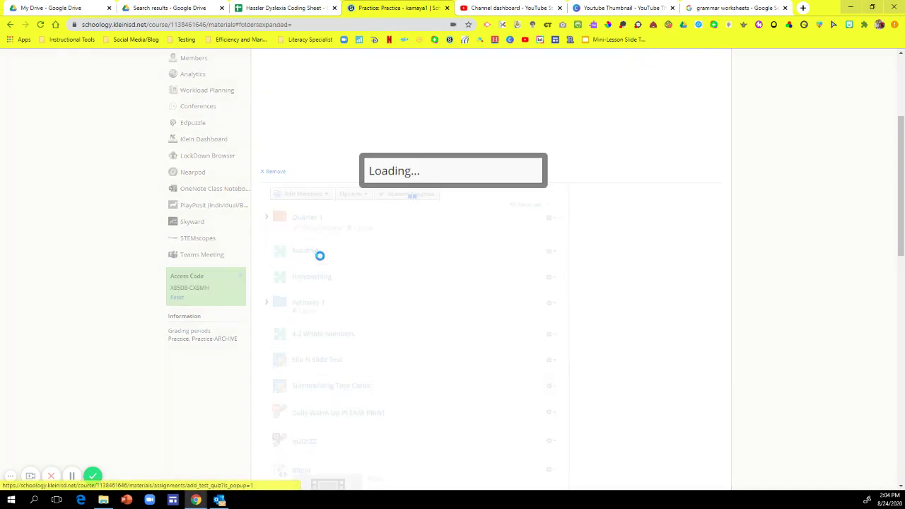
click(398, 140)
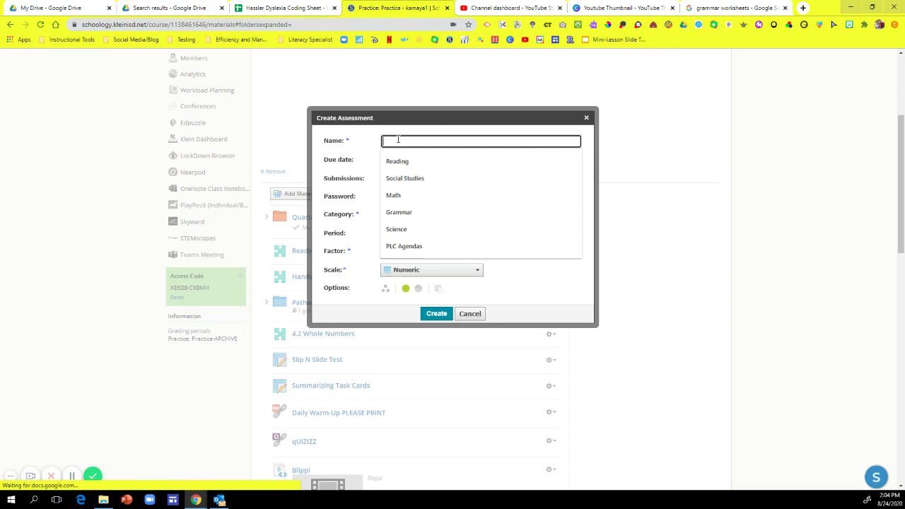
text(Grammar Worksheet)
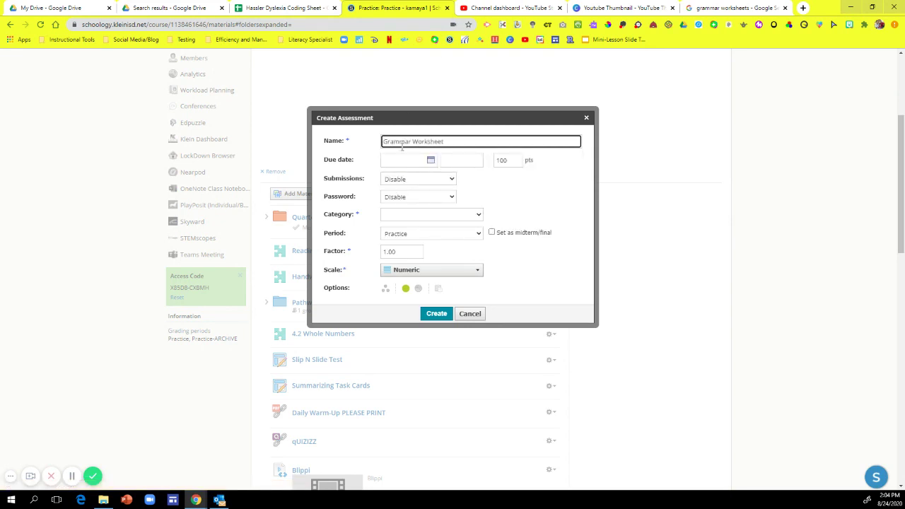
click(420, 223)
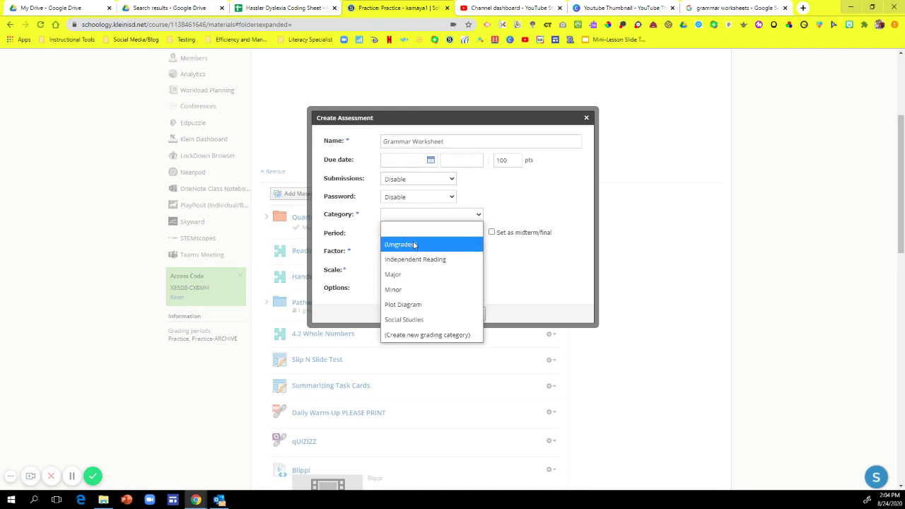
click(417, 239)
click(434, 315)
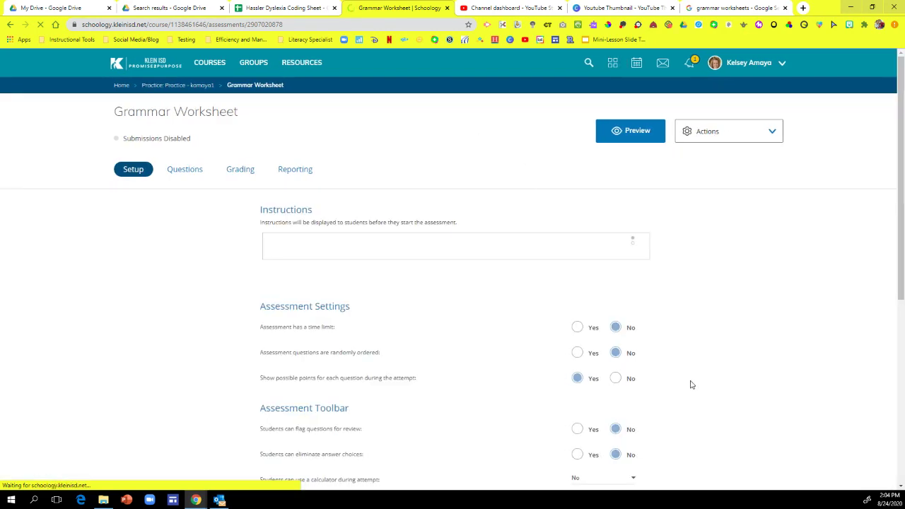
Add a Label Image question to the Grammar Worksheet assessment
scroll(691, 384, down, 1)
scroll(420, 307, down, 2)
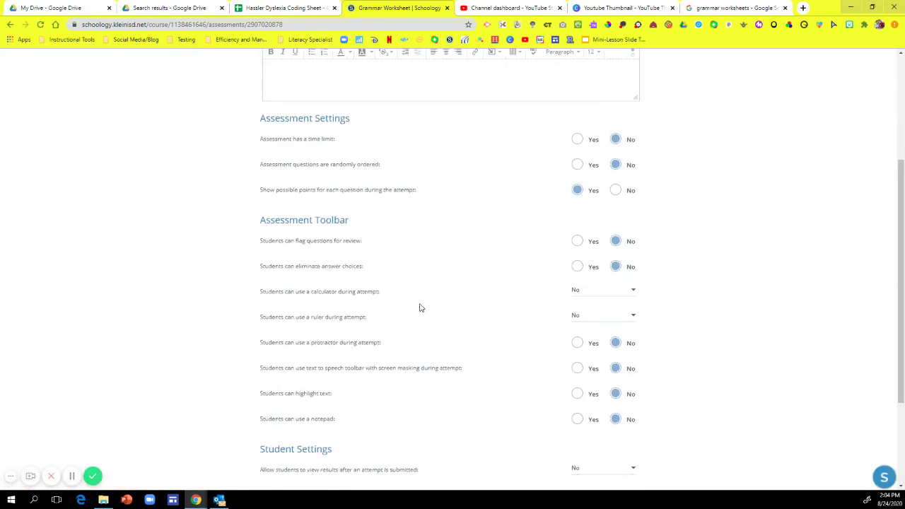
scroll(455, 353, up, 2)
scroll(455, 354, up, 1)
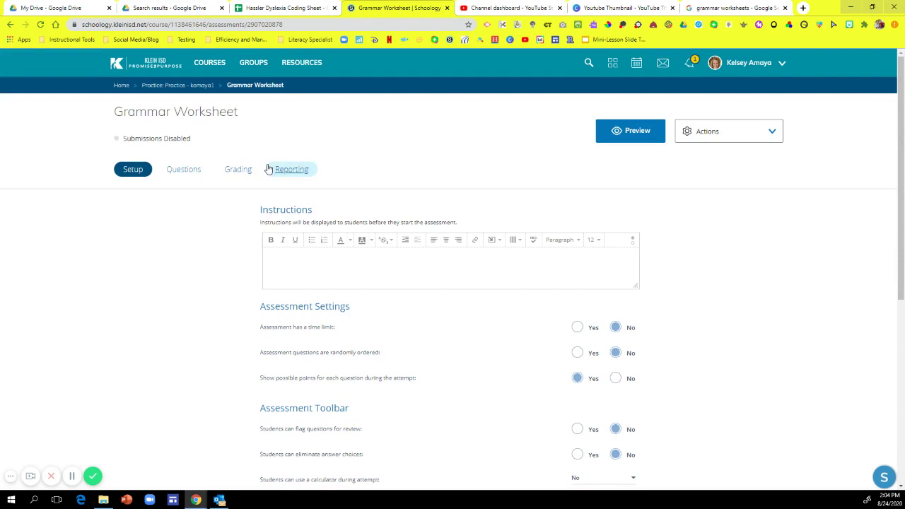
click(184, 171)
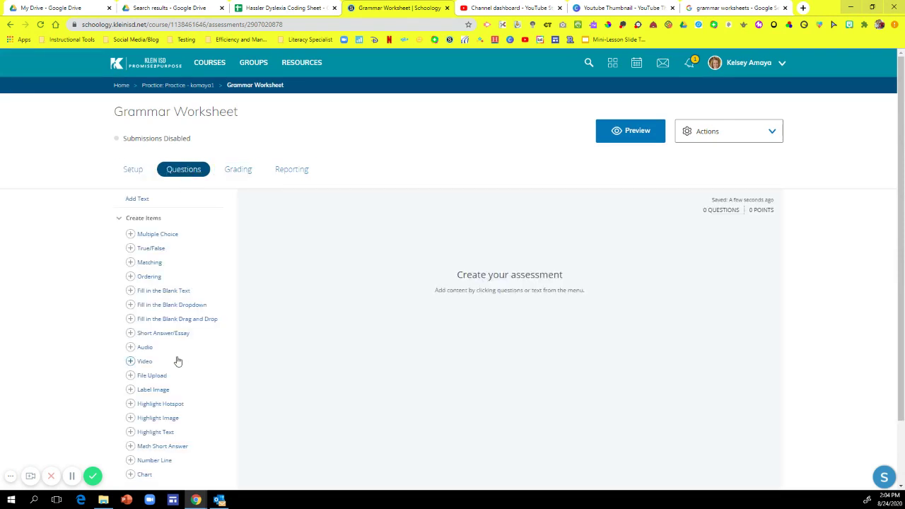
scroll(180, 382, down, 1)
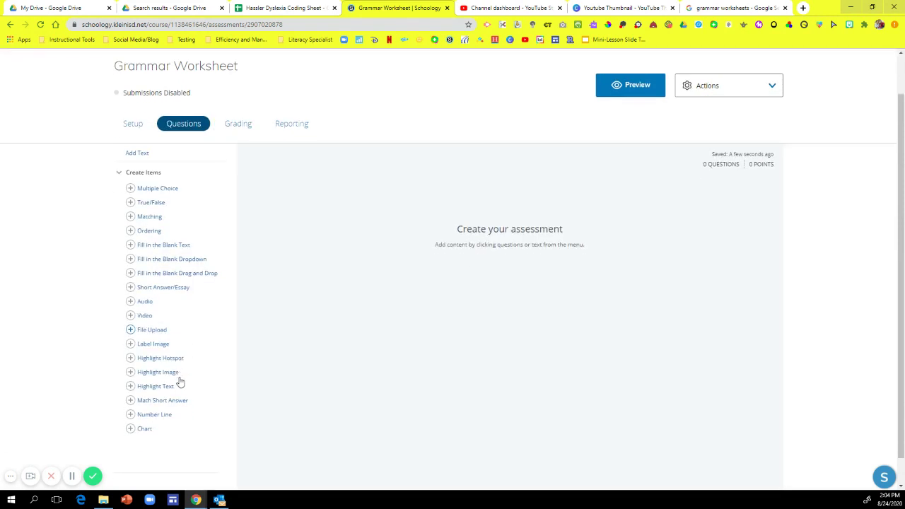
click(158, 345)
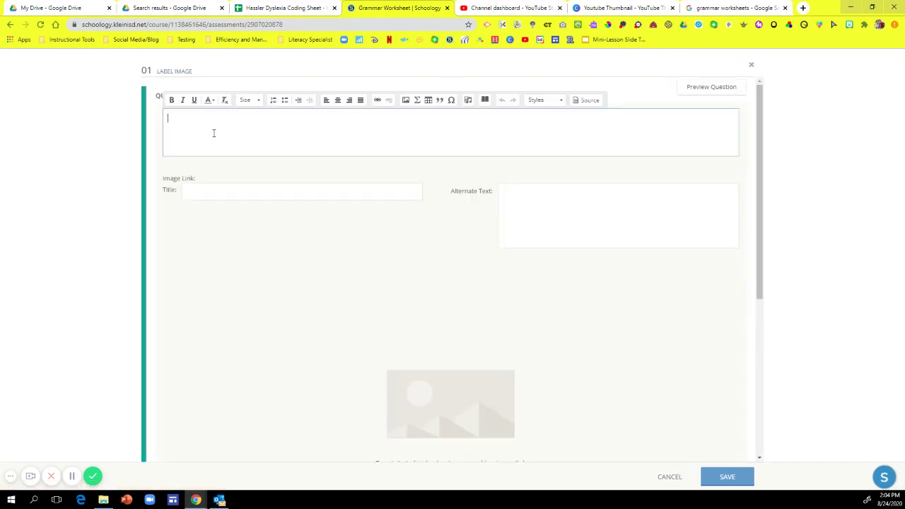
Check the verbs worksheet's directions in the image search and enter "Use these verbs to fill in the blanks below." as the question text
click(728, 8)
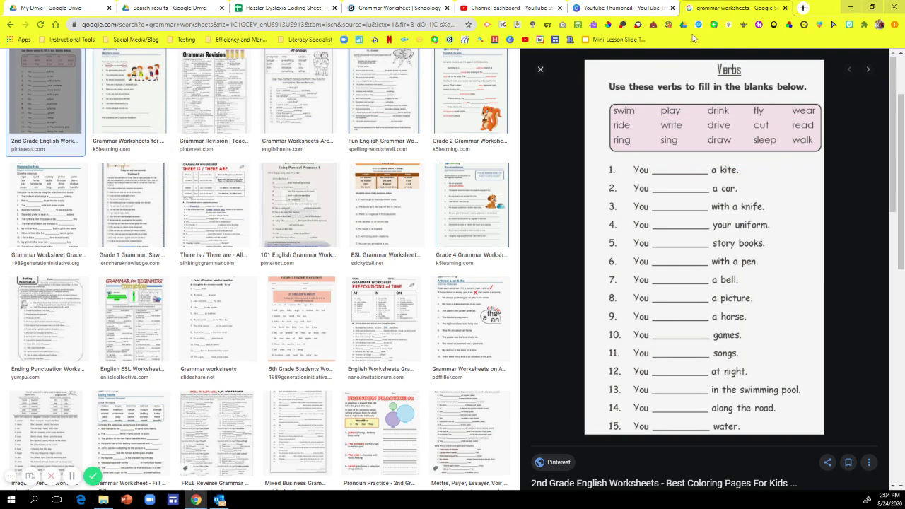
click(541, 7)
click(396, 8)
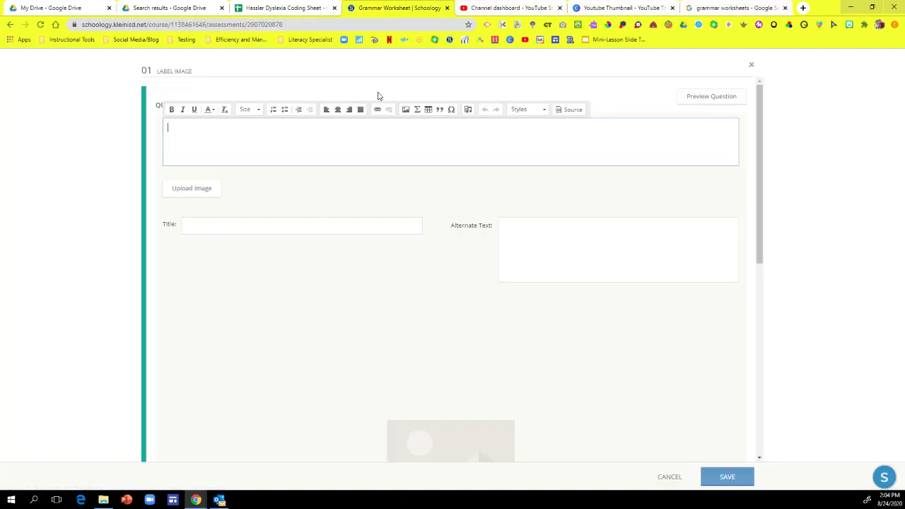
click(288, 144)
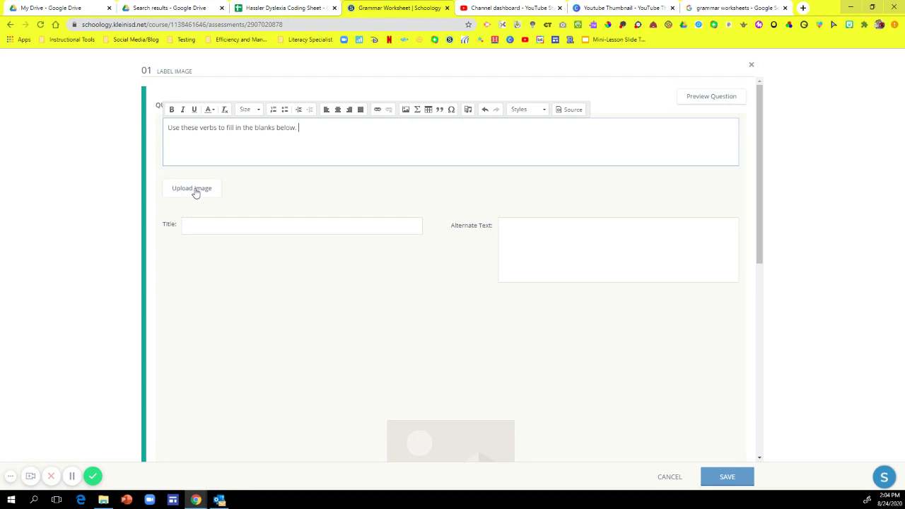
Upload the verbs worksheet image from the Pictures folder as the question's image
click(191, 189)
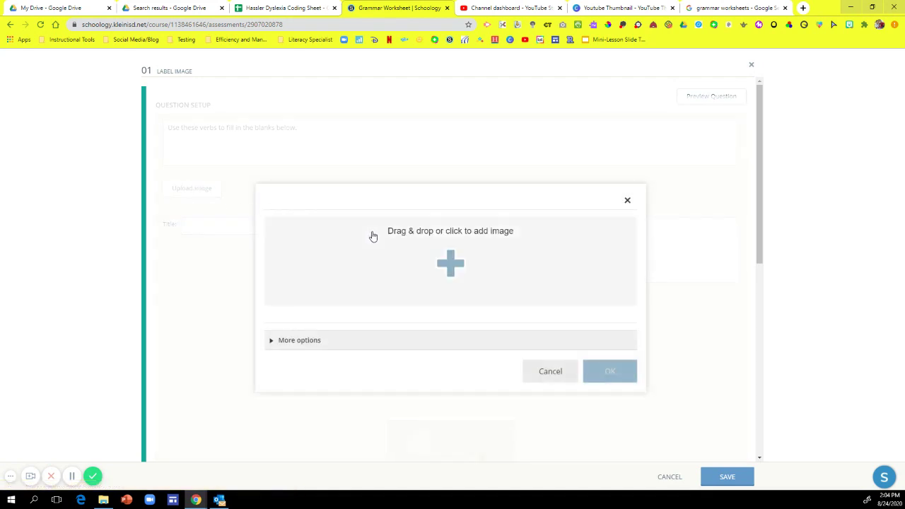
click(463, 275)
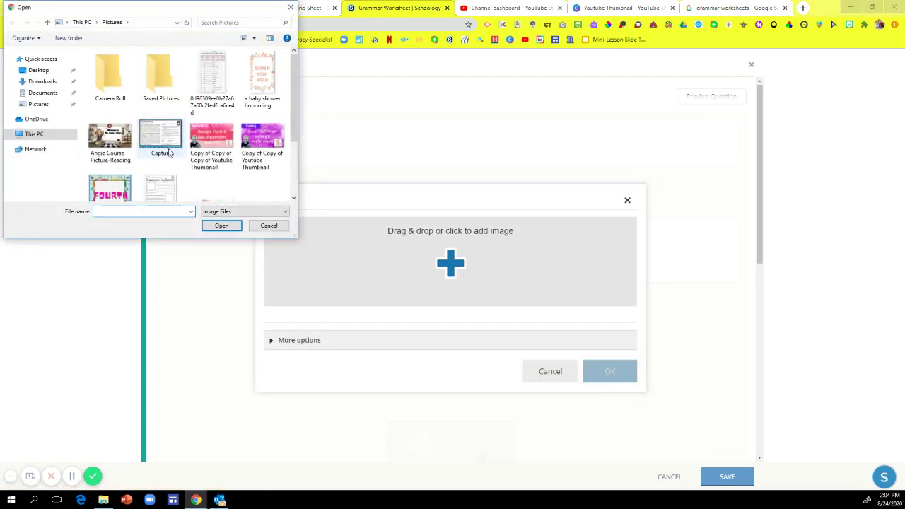
scroll(168, 151, down, 1)
scroll(168, 151, up, 1)
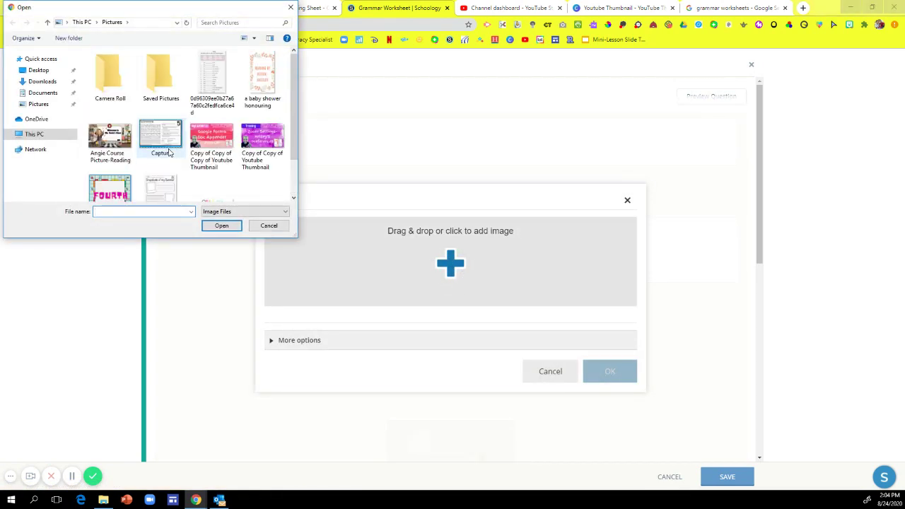
click(48, 105)
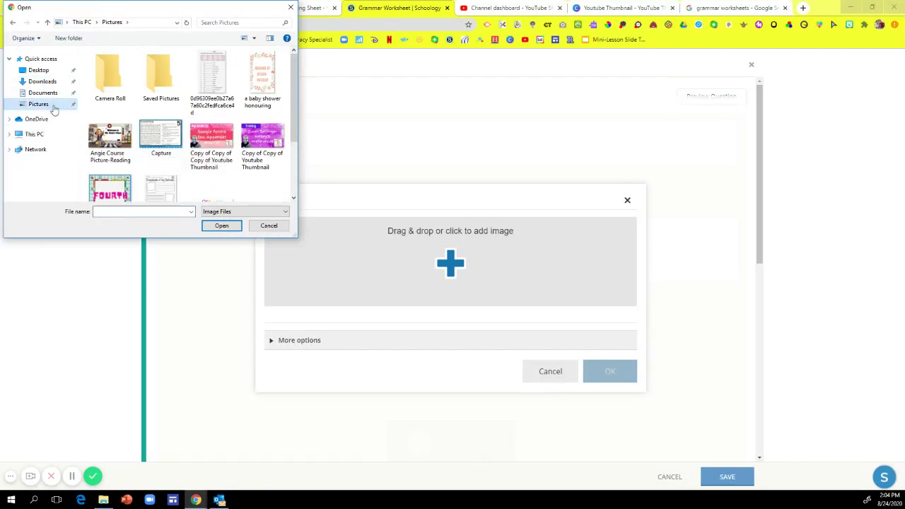
double_click(214, 82)
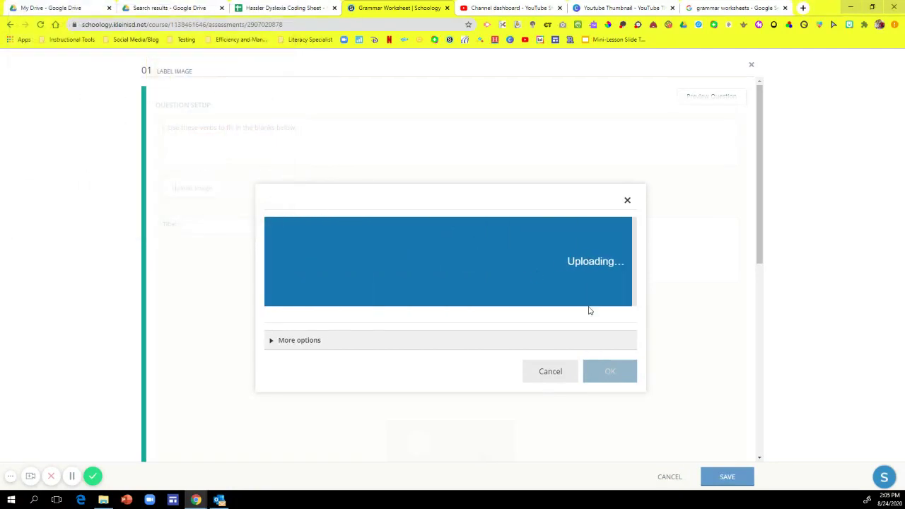
mouse_move(632, 188)
mouse_down()
mouse_move(629, 262)
mouse_move(622, 186)
mouse_up()
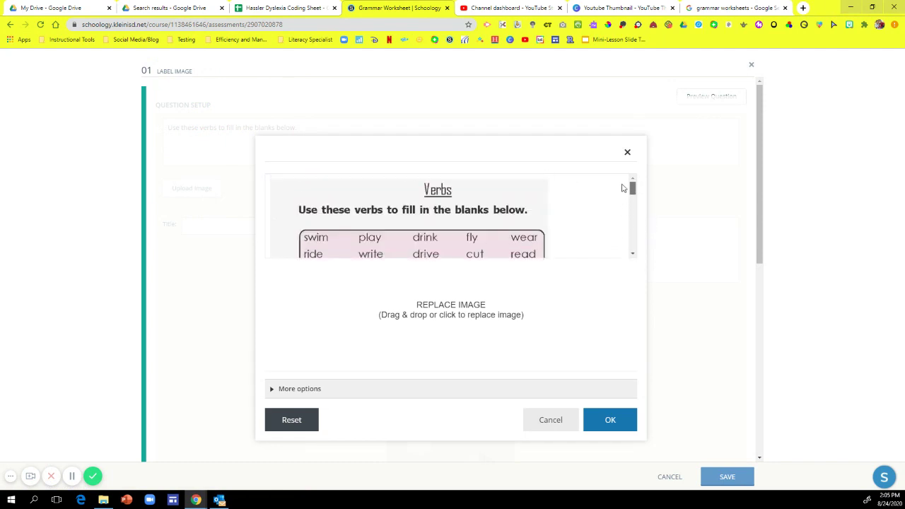
click(615, 422)
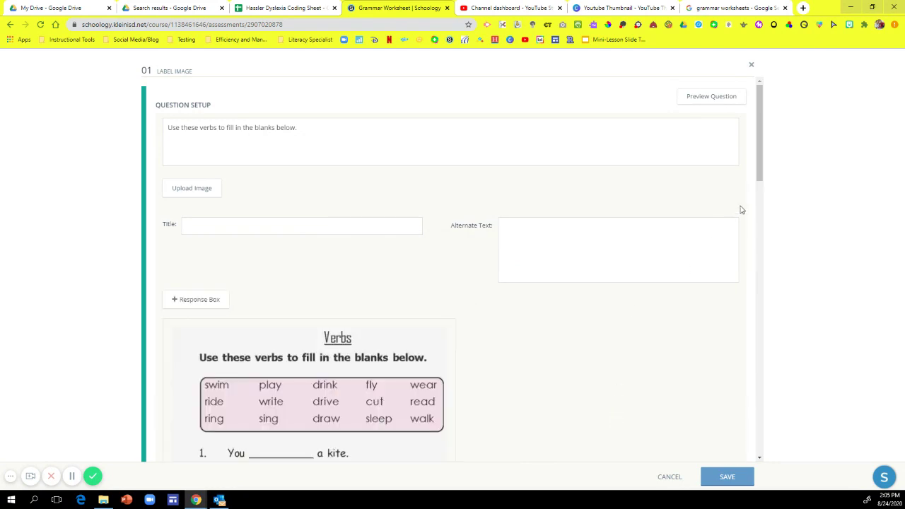
Add three response boxes to the worksheet image and place them over the blanks of sentences 1, 2 and 3
mouse_move(762, 173)
mouse_down()
mouse_move(751, 265)
mouse_move(756, 166)
mouse_up()
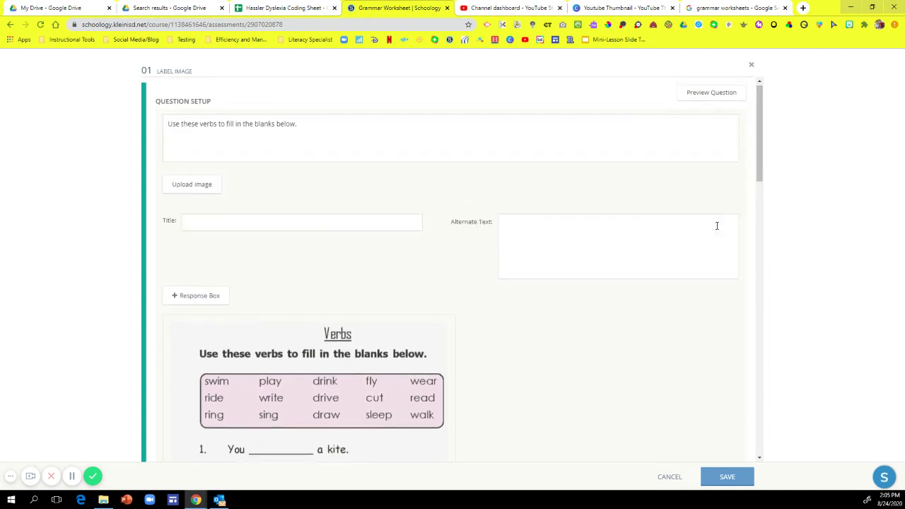
click(200, 300)
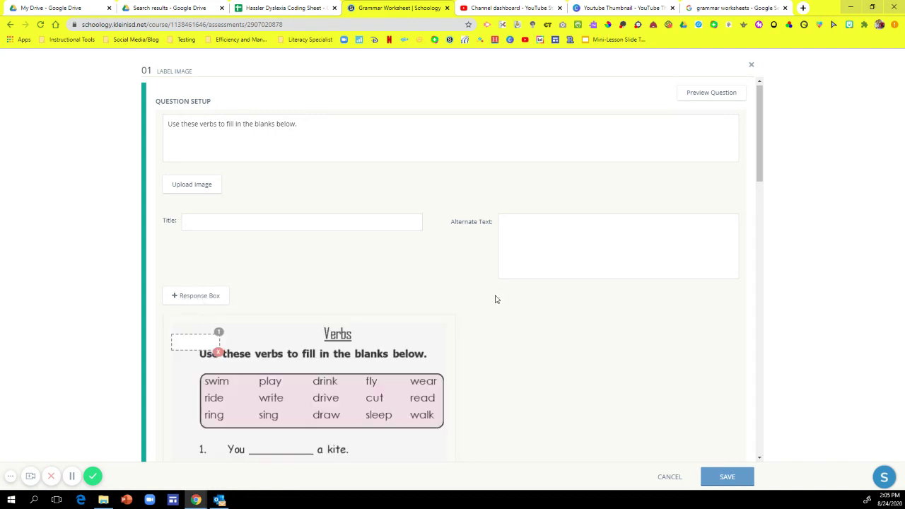
drag(759, 162, 759, 194)
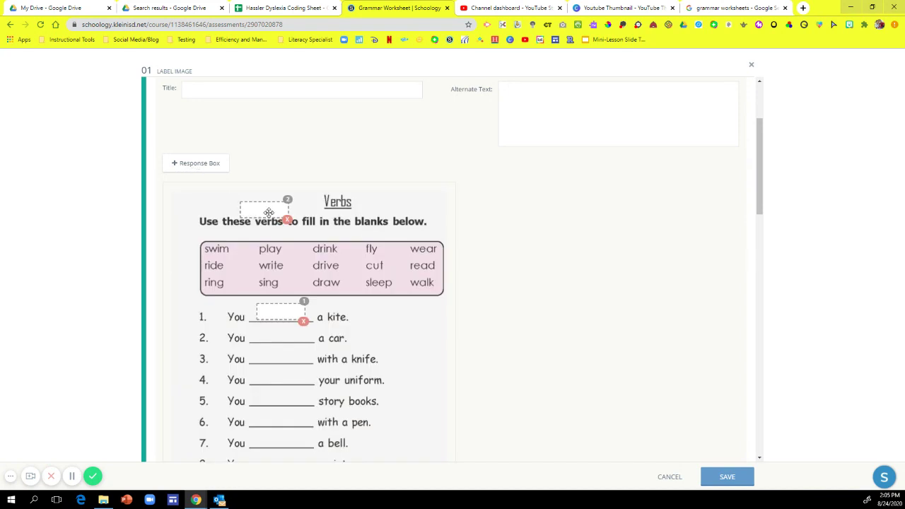
drag(269, 213, 280, 335)
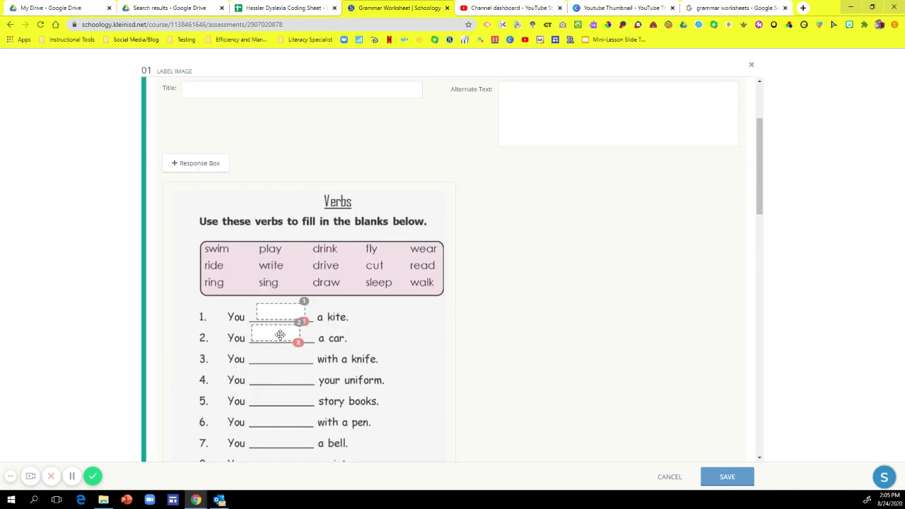
click(201, 164)
click(201, 164)
drag(335, 209, 277, 354)
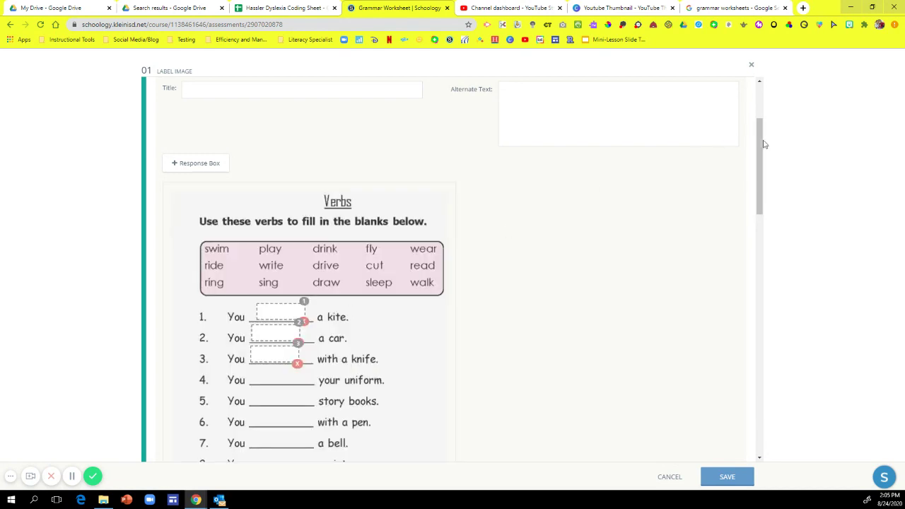
Add swim, ride and ring as the possible responses for the label image question
drag(758, 142, 765, 306)
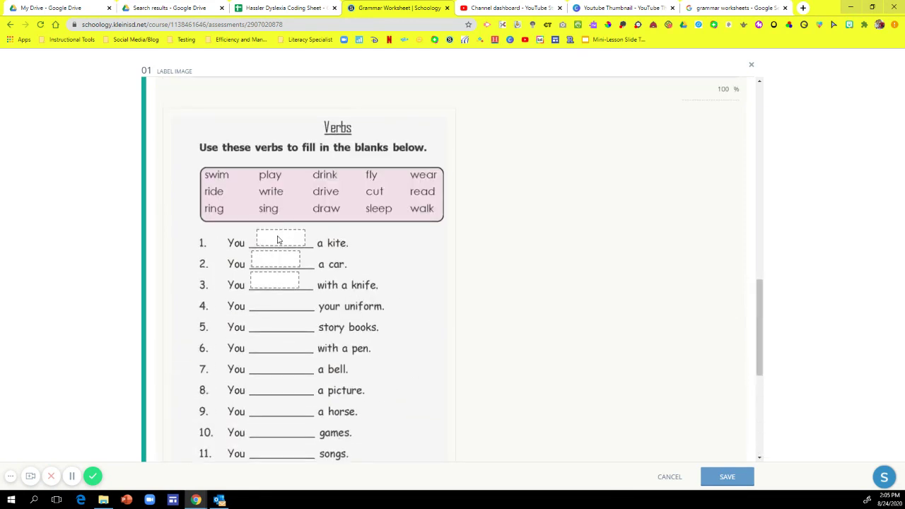
scroll(212, 184, up, 3)
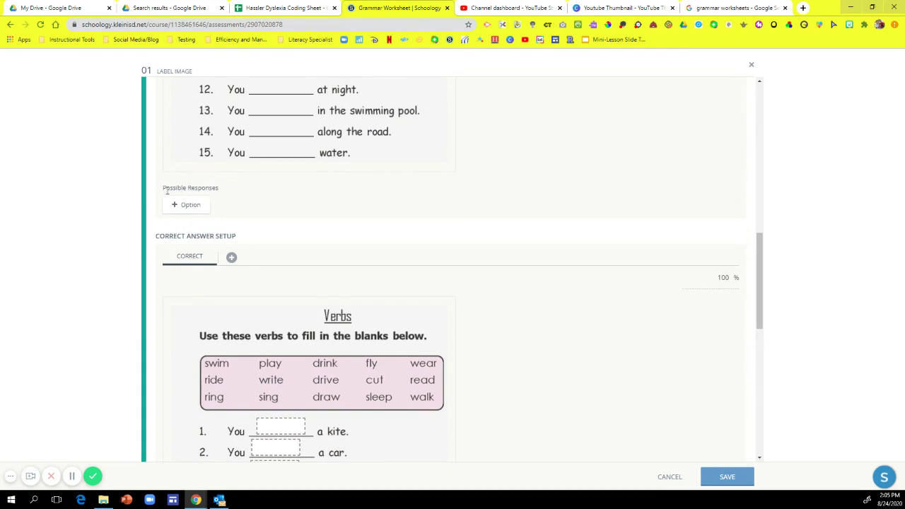
scroll(195, 204, up, 1)
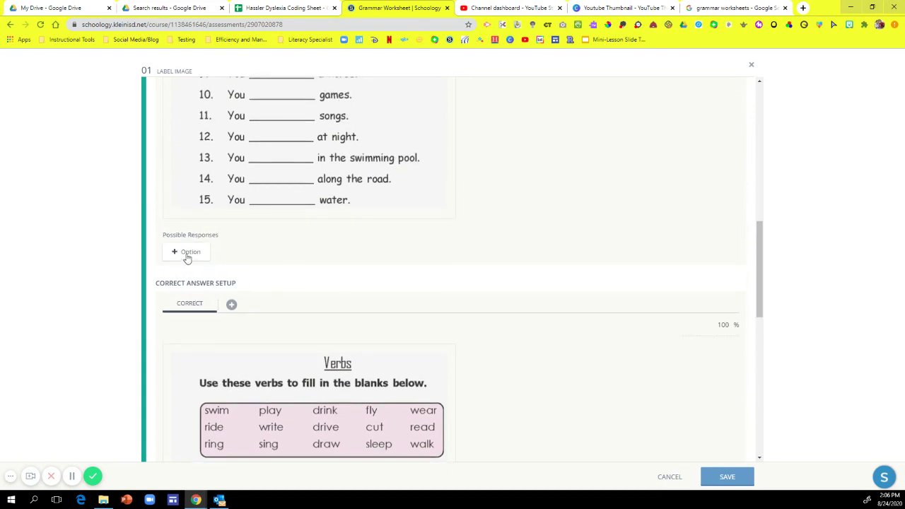
click(187, 254)
click(206, 225)
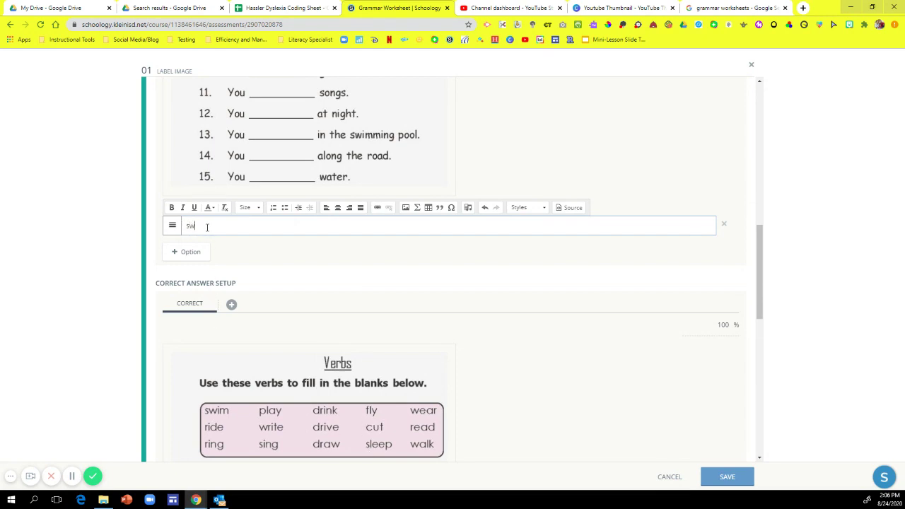
click(198, 253)
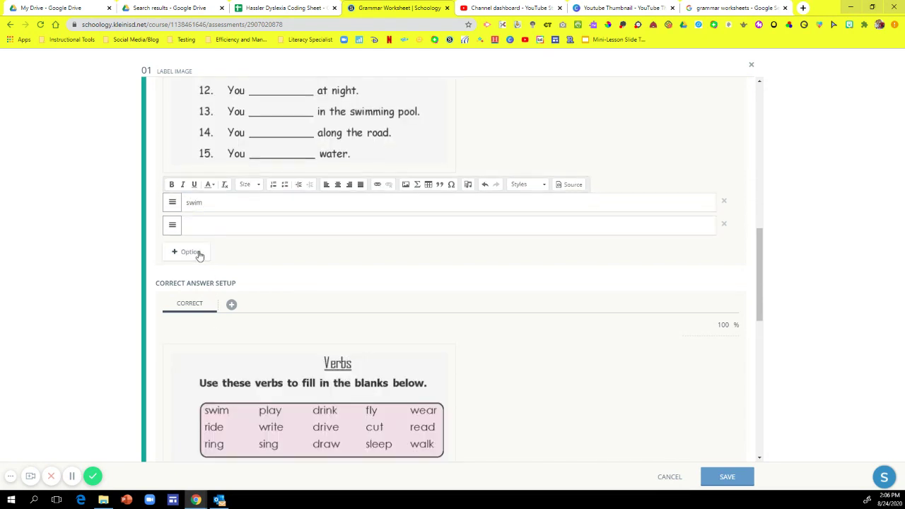
click(206, 225)
text(ride)
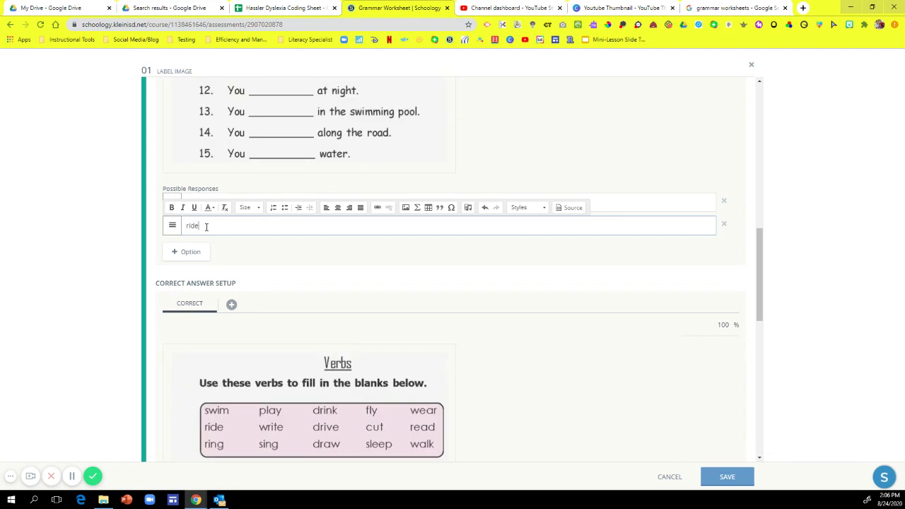
click(202, 254)
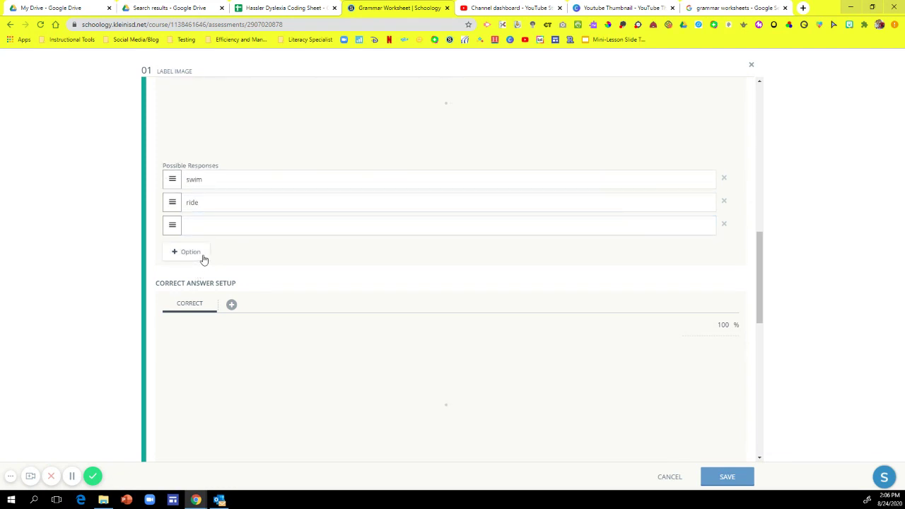
click(206, 227)
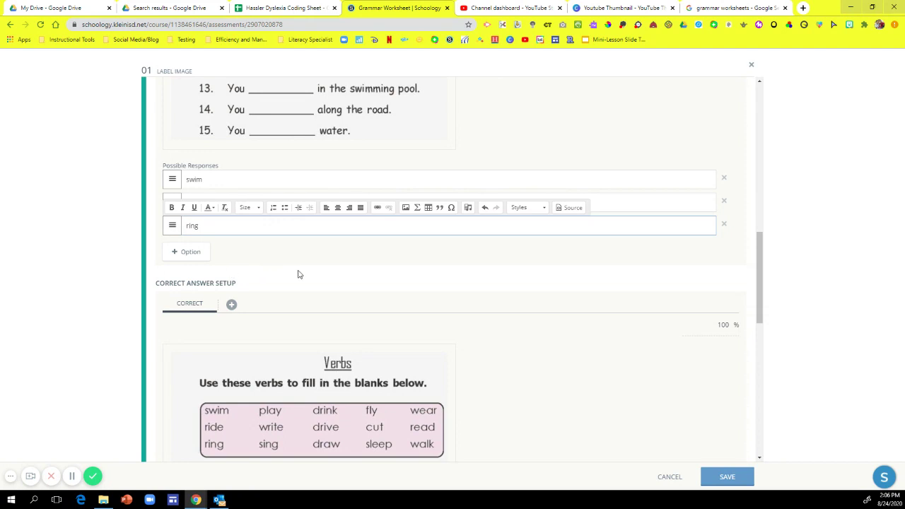
Set the correct answers on the worksheet image by placing swim in blank 1, ride in blank 2 and ring in blank 3
scroll(392, 273, down, 3)
scroll(394, 276, down, 2)
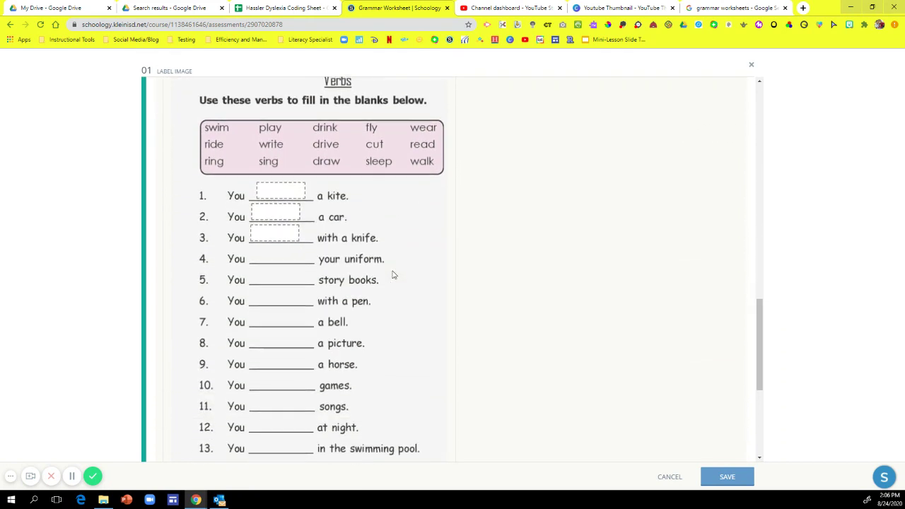
scroll(398, 168, up, 1)
scroll(276, 215, down, 1)
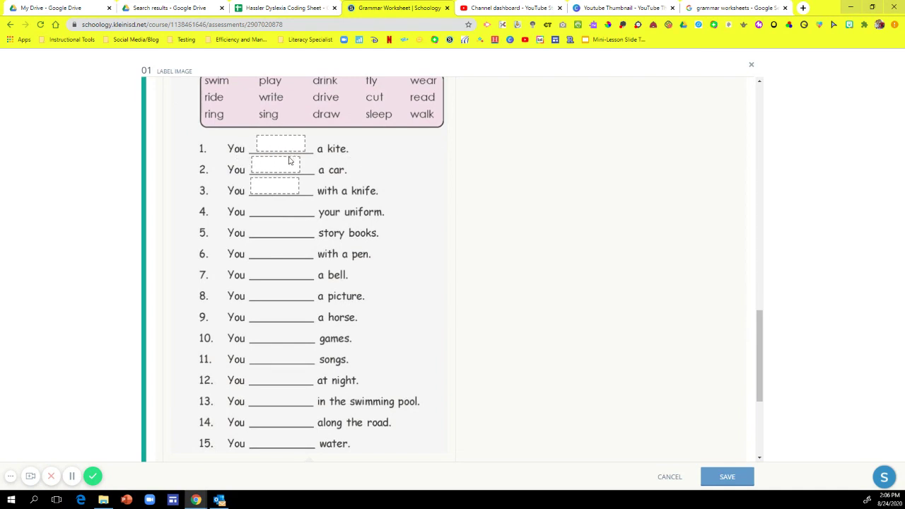
scroll(252, 196, down, 2)
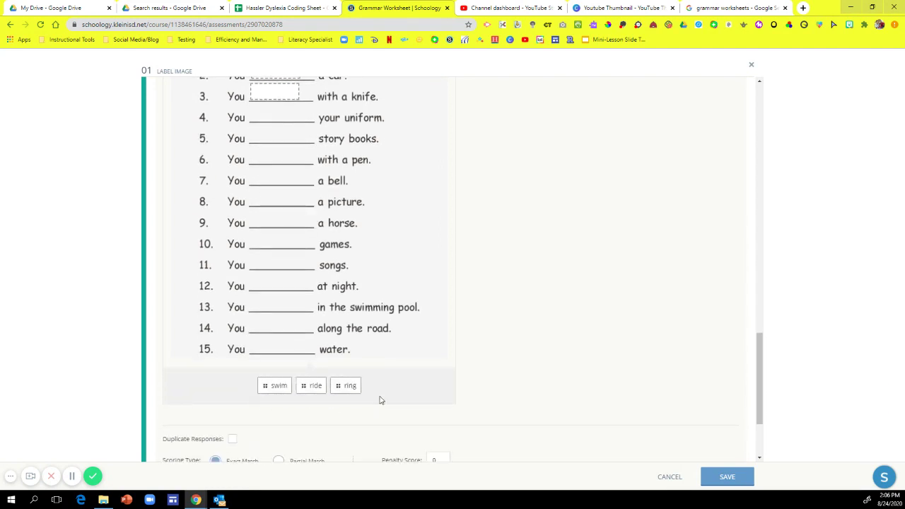
drag(276, 386, 276, 222)
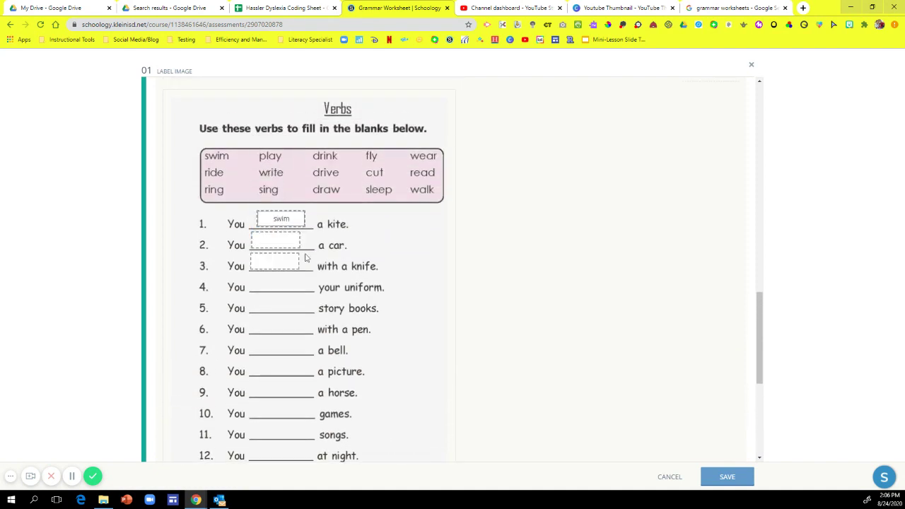
scroll(304, 257, down, 4)
drag(293, 367, 283, 188)
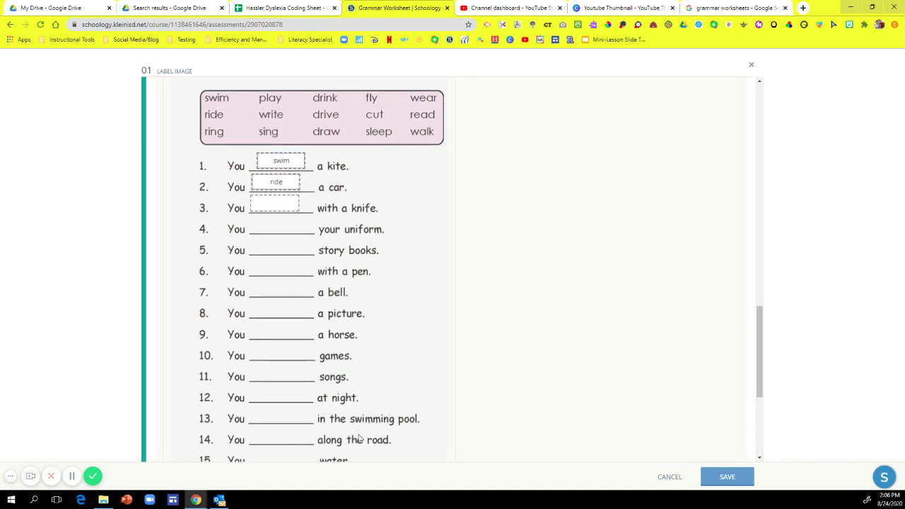
scroll(294, 283, down, 4)
drag(297, 368, 276, 221)
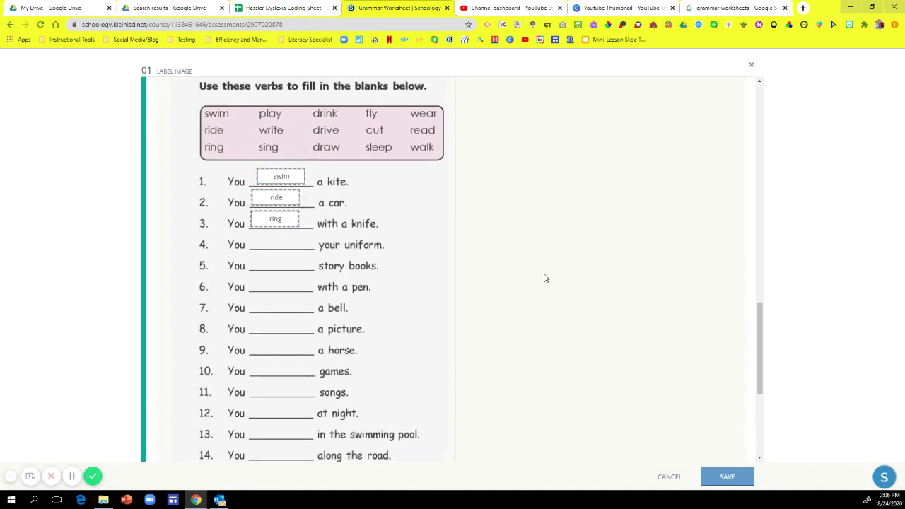
Set the label image question's scoring type to Partial Match and save the question
scroll(298, 171, down, 1)
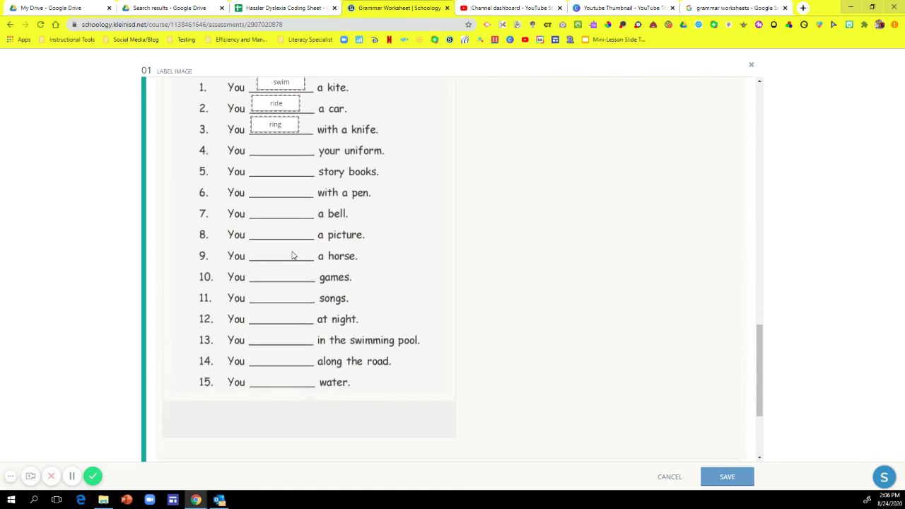
scroll(294, 305, down, 1)
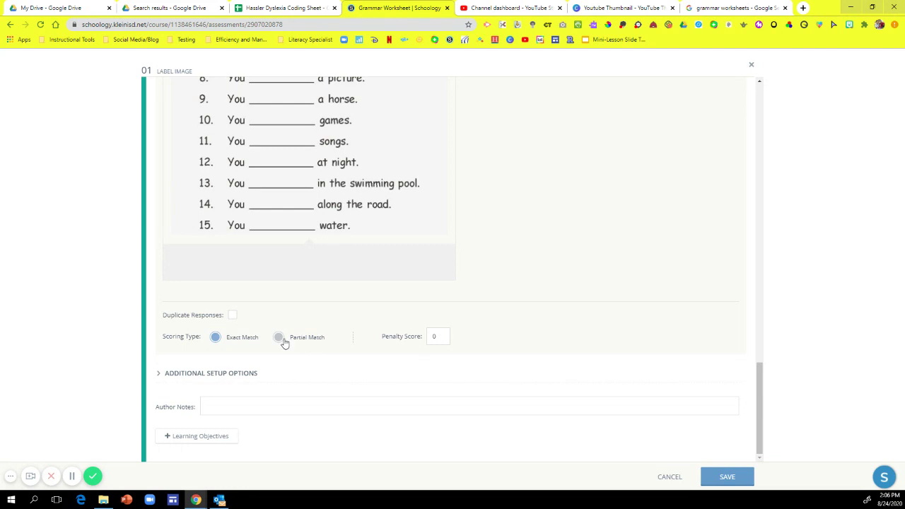
click(279, 338)
scroll(298, 243, up, 4)
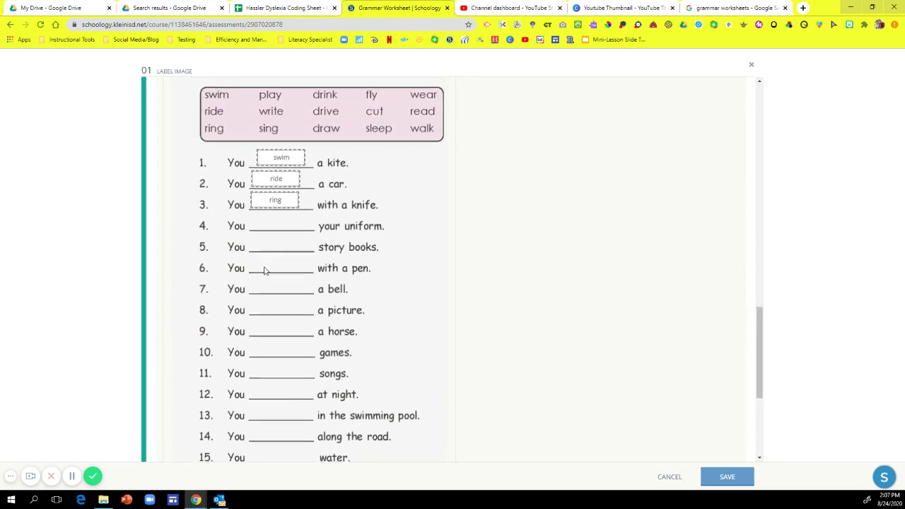
scroll(263, 269, down, 3)
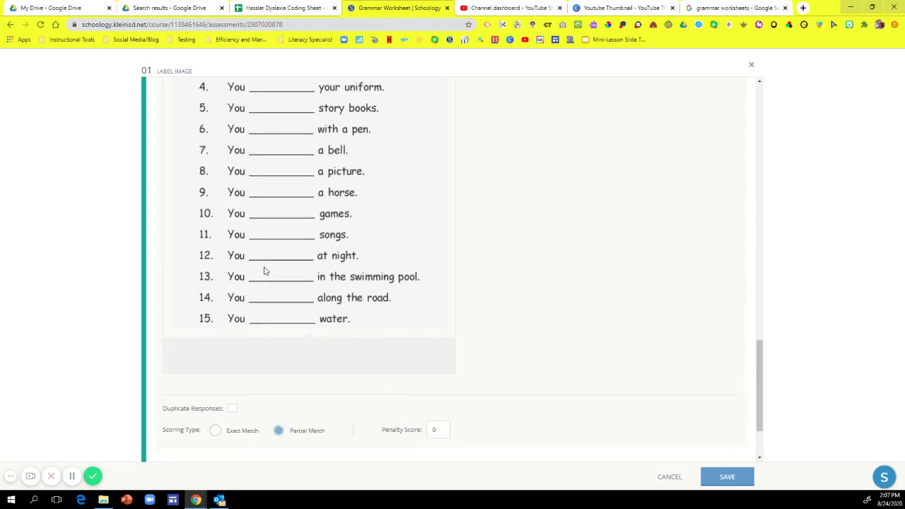
scroll(263, 269, down, 2)
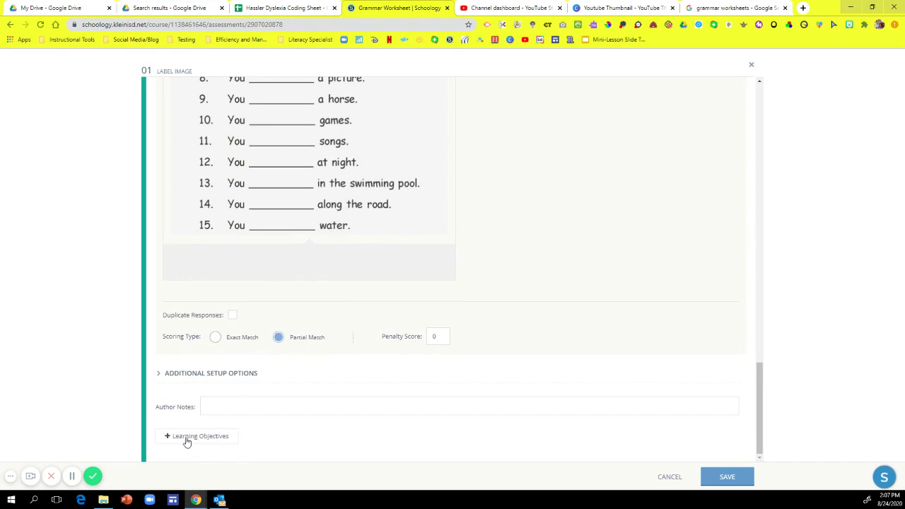
click(738, 478)
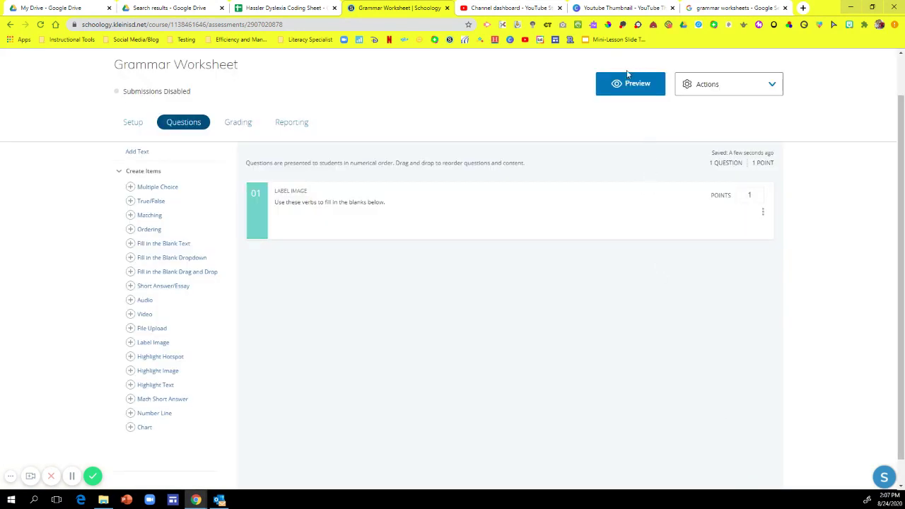
Test the assessment in preview by placing ride, ring and swim in blanks 1, 2 and 3, and close the preview from its review page
click(632, 83)
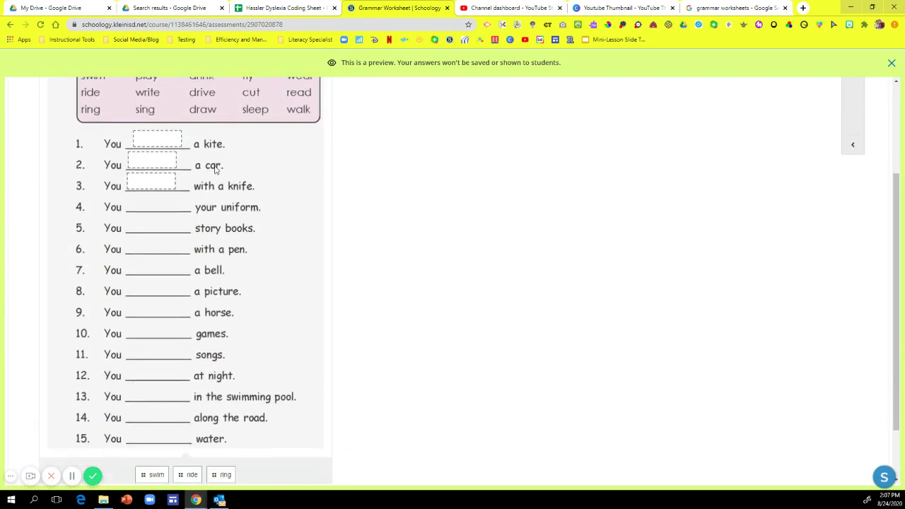
drag(155, 402, 152, 143)
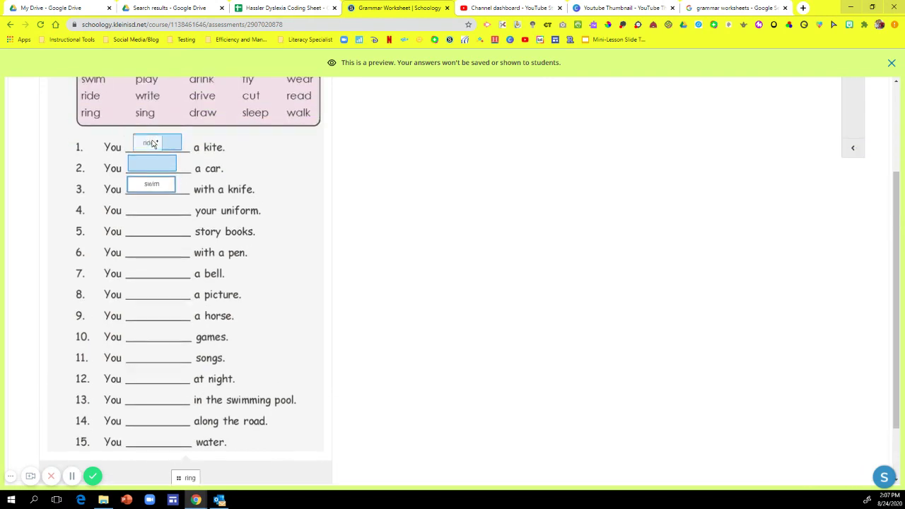
drag(187, 478, 161, 126)
scroll(792, 380, up, 1)
scroll(849, 424, down, 2)
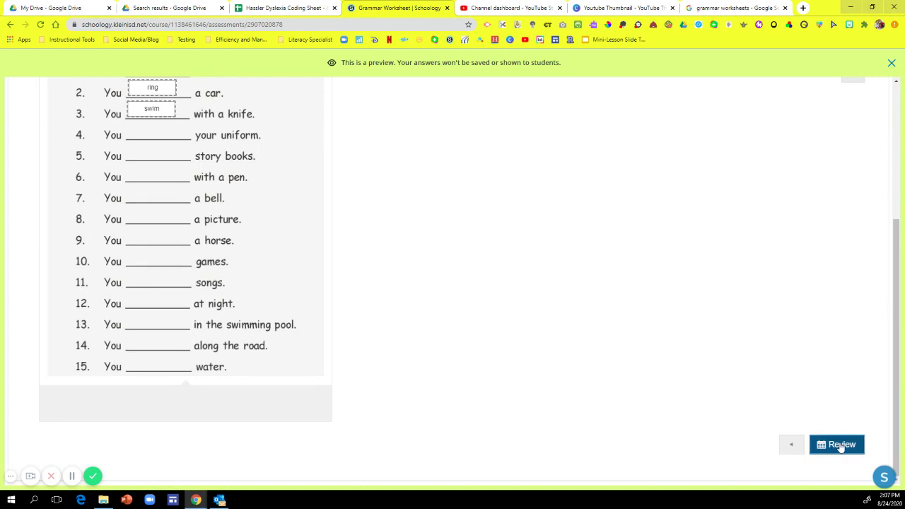
click(842, 447)
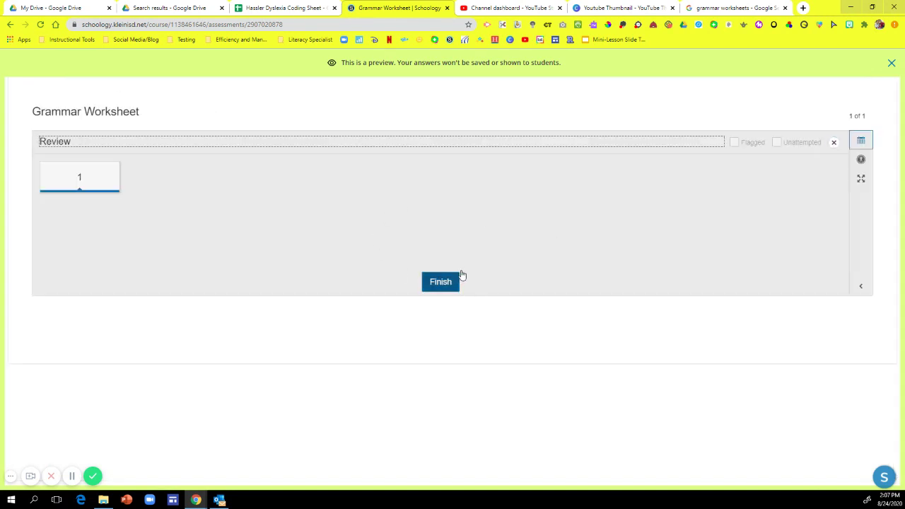
click(892, 65)
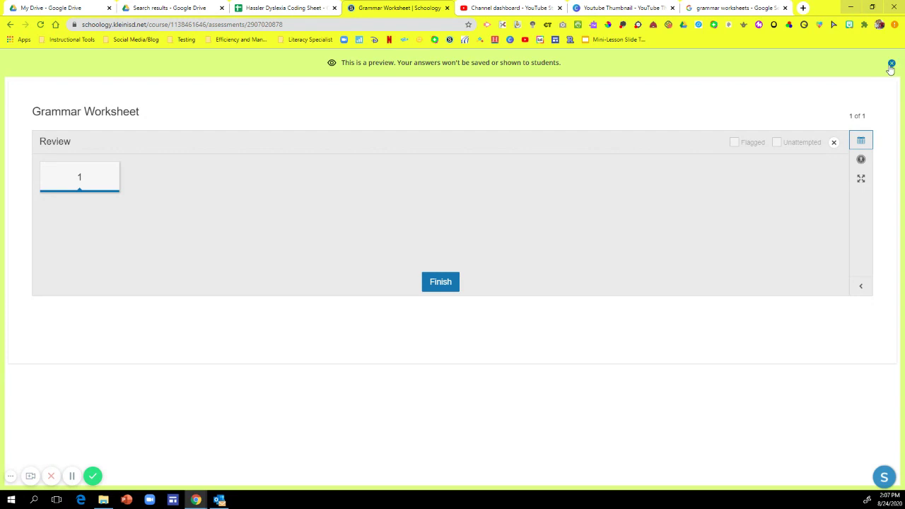